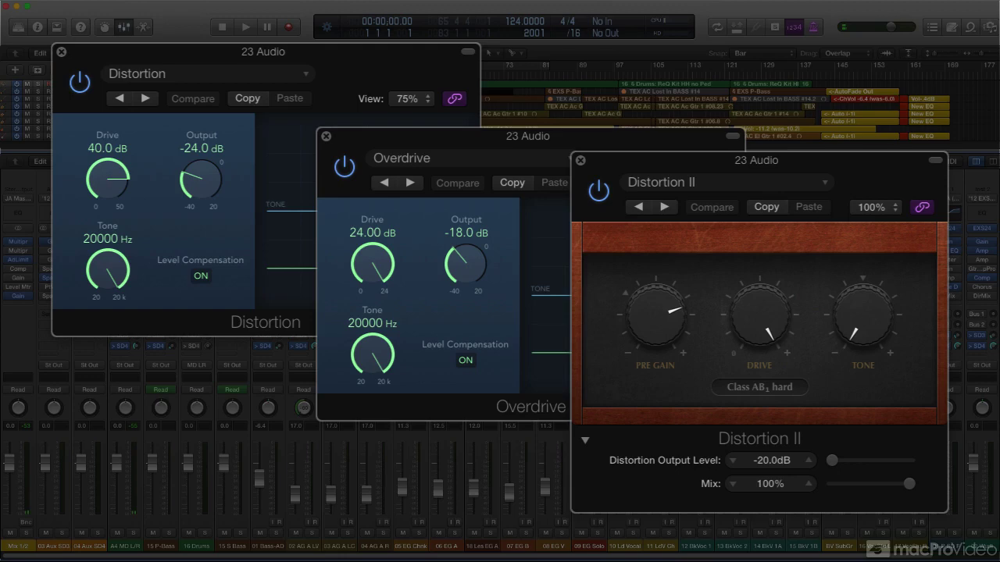
Step: Check the Distortion II circuit types and keep Class AB1 hard selected
left_click(801, 386)
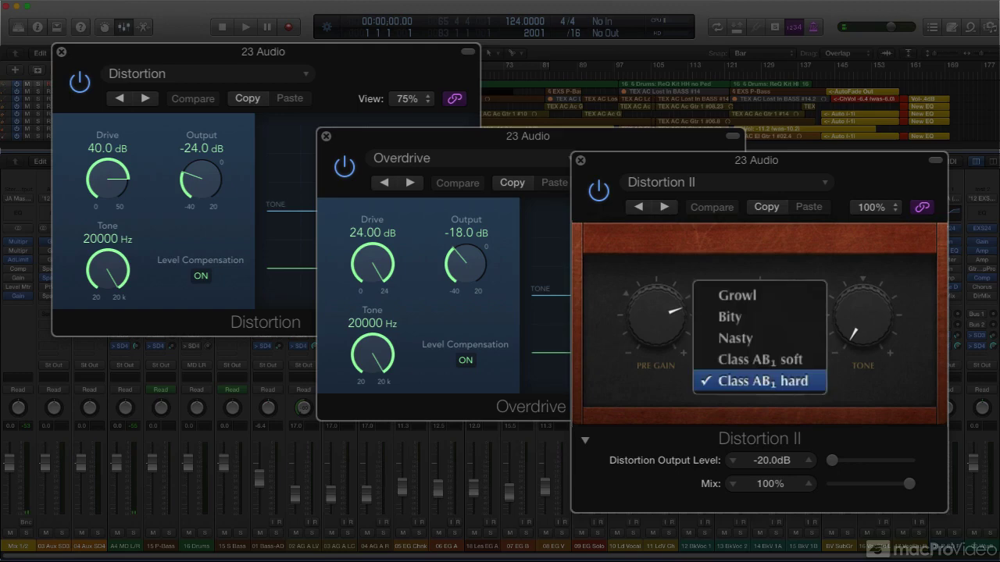
left_click(767, 397)
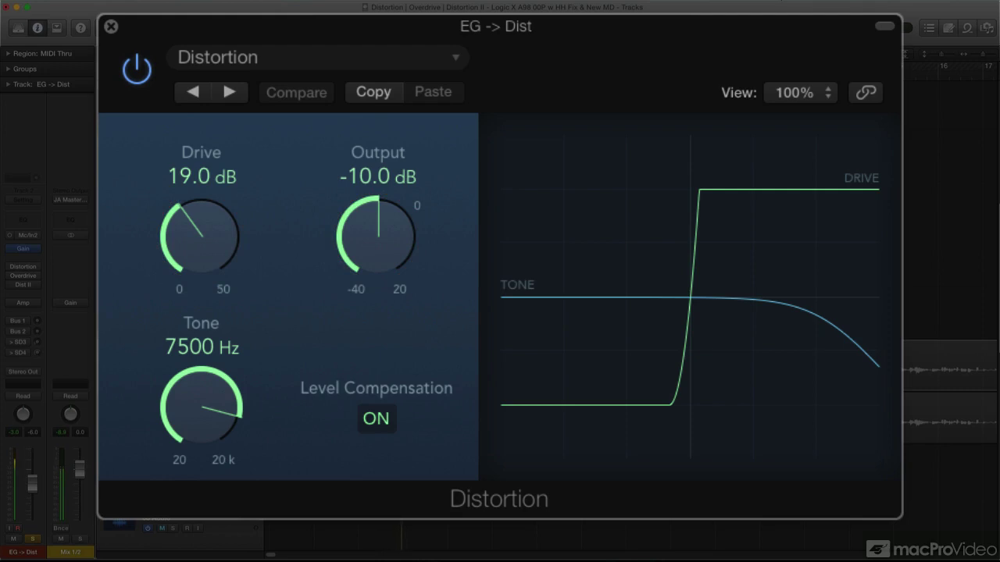
Step: Audition Distortion Drive and Output amounts, aiming for 19.0 dB Drive and -10.0 dB Output
left_click_drag(206, 282, 287, 17)
left_click_drag(380, 239, 371, 265)
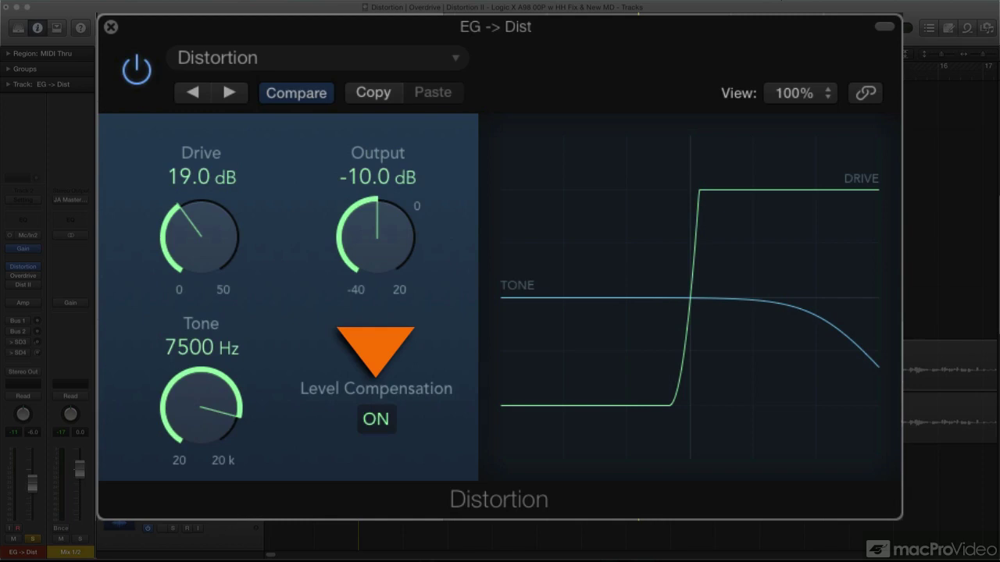
Step: Compare Drive settings with Level Compensation off, then on, bringing Drive back down toward 32.0 dB
left_click(375, 419)
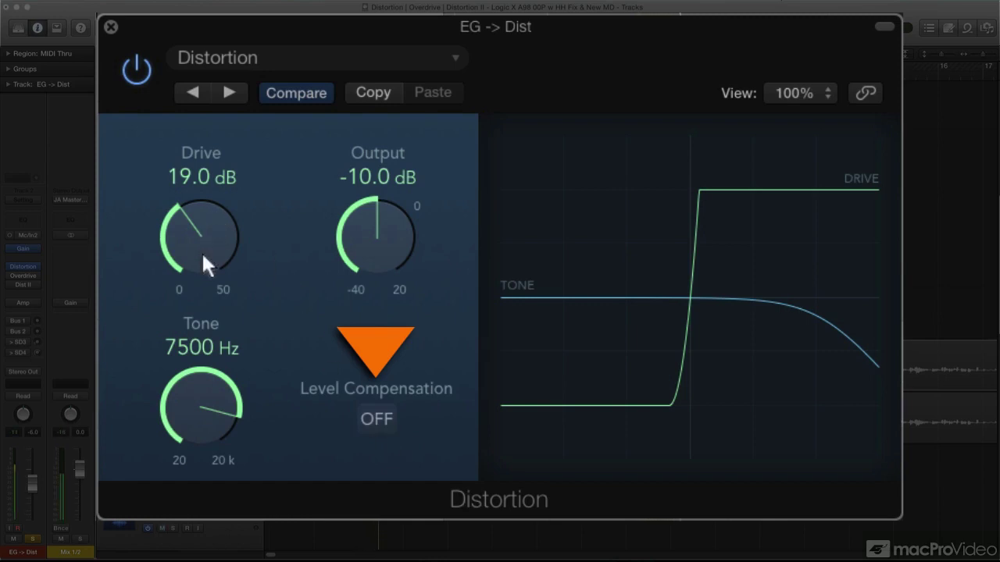
left_click_drag(202, 250, 236, 107)
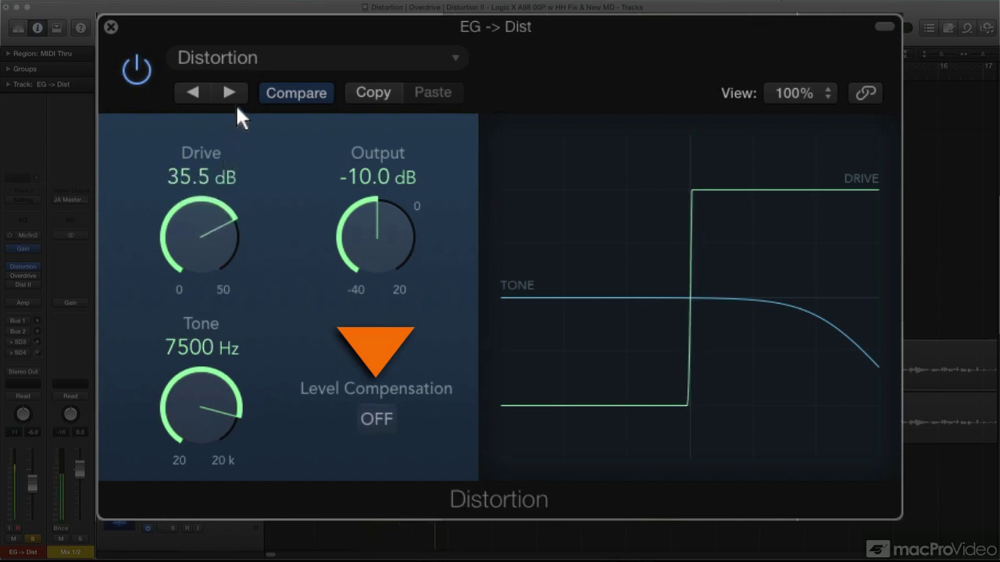
left_click(386, 418)
left_click_drag(231, 244, 232, 264)
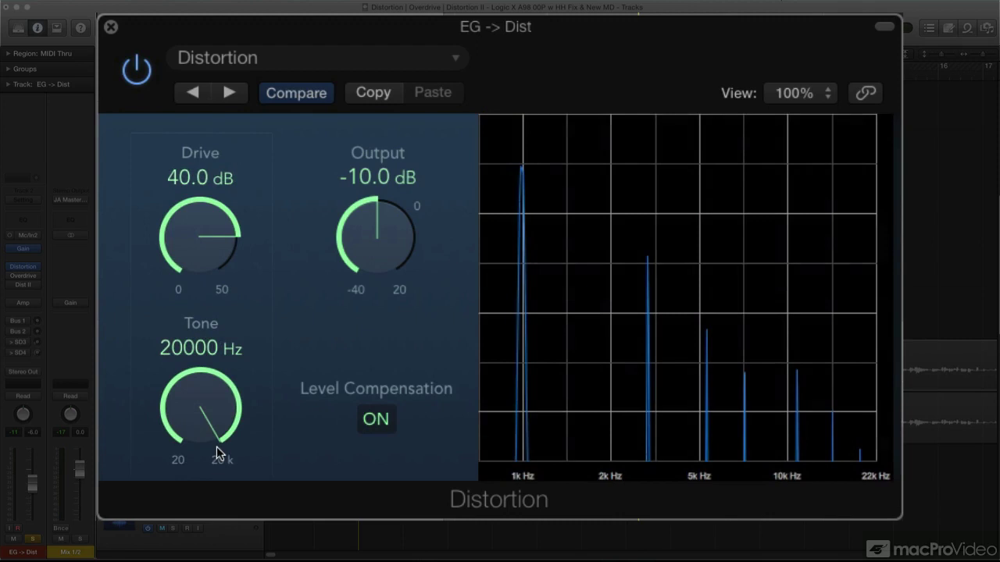
Step: Lower Tone to trim harmonics, restore 7500 Hz, ease Drive toward 19 dB, then open Tone to 20000 Hz
left_click_drag(218, 452, 217, 511)
left_click_drag(207, 451, 207, 414)
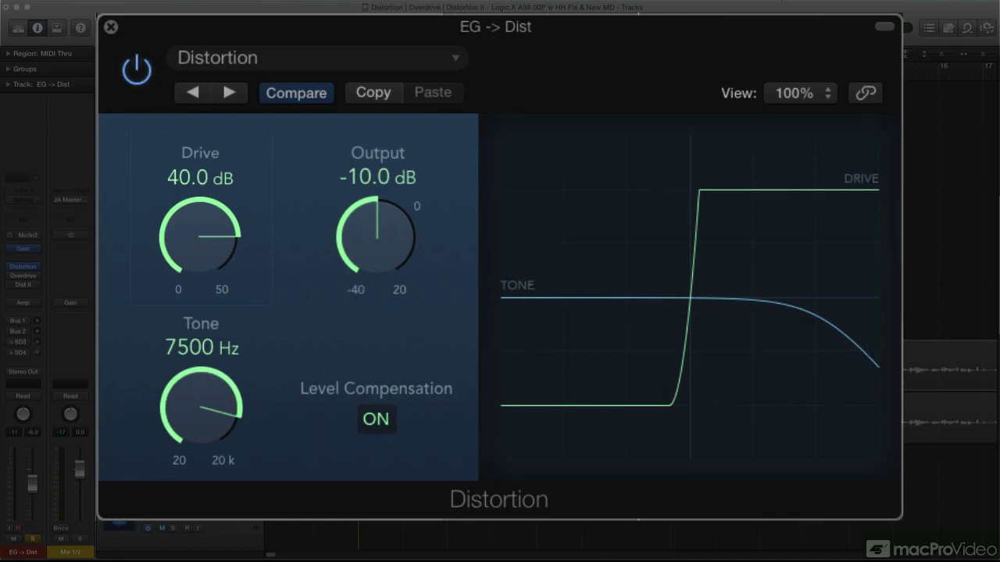
left_click_drag(200, 235, 211, 138)
scroll(213, 240, "up", 1)
left_click_drag(189, 399, 198, 426)
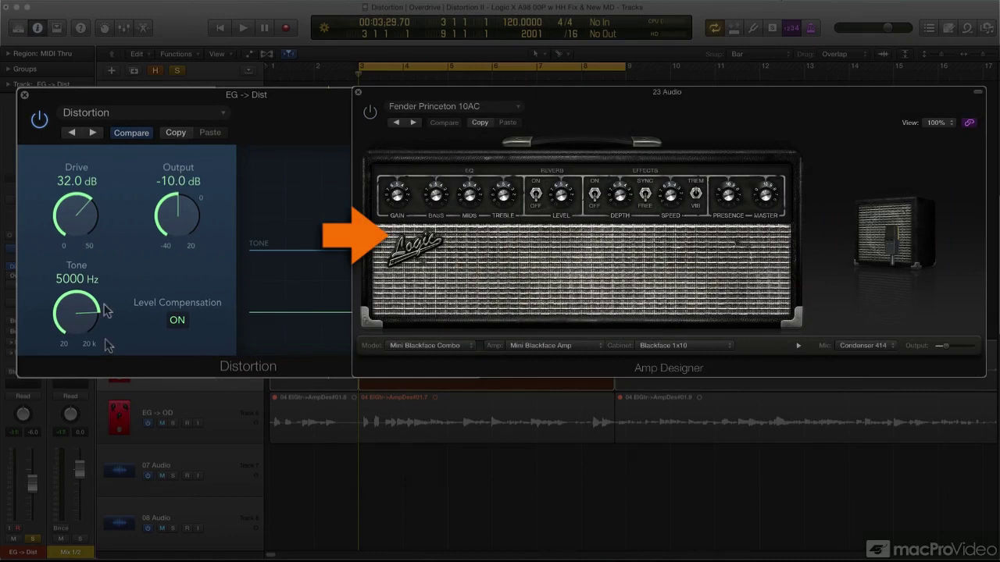
Step: Nudge Tone down and back to 20000 Hz, then play the distorted guitar
scroll(105, 310, "down", 5)
scroll(106, 310, "up", 10)
key("space")
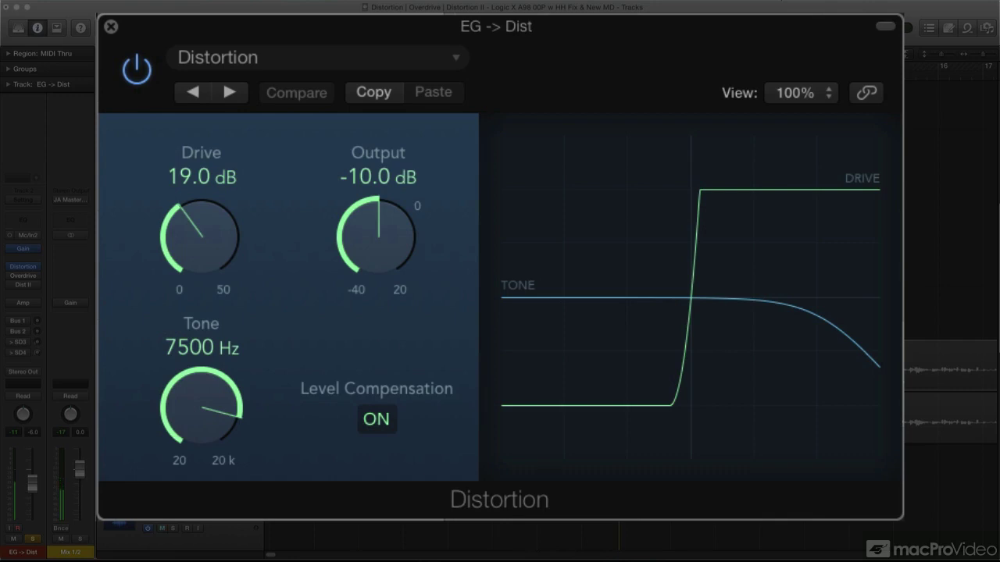
Step: Move down to the EG -> OD track to show its Overdrive plug-in
key("Down")
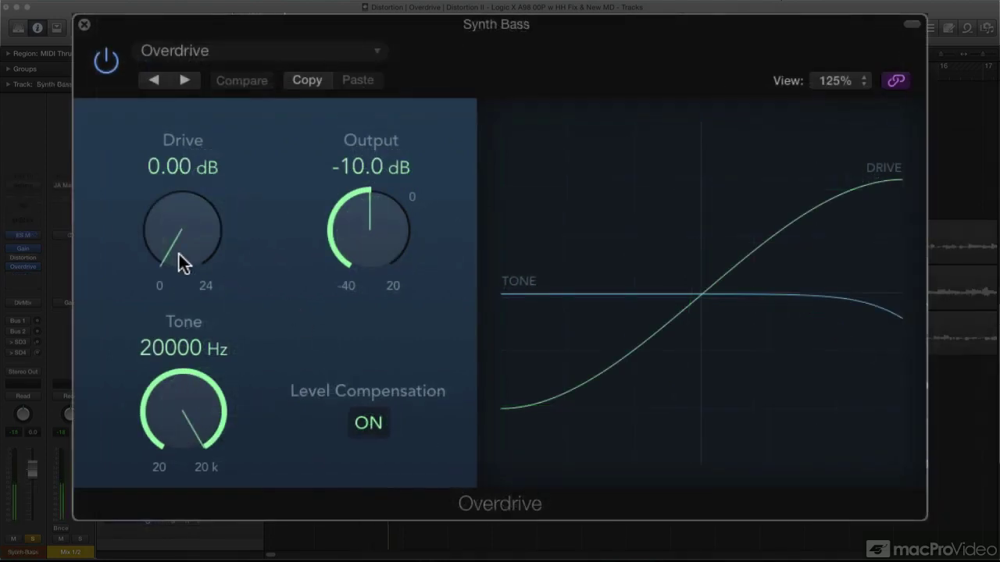
Step: Raise Synth Bass drive to about 10.75 dB on Overdrive and 10.5 dB on Distortion
left_click_drag(178, 251, 171, 0)
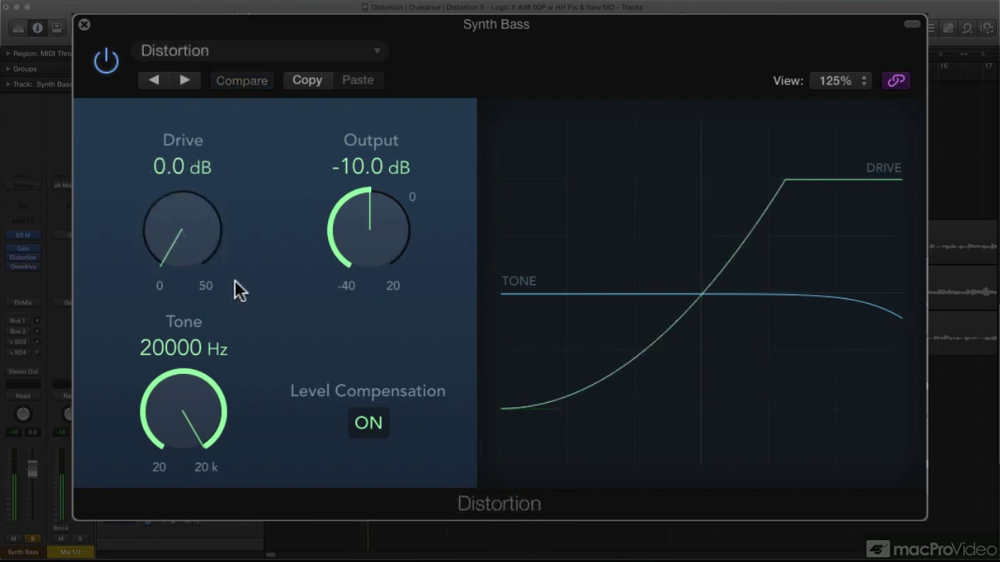
left_click_drag(205, 264, 193, 0)
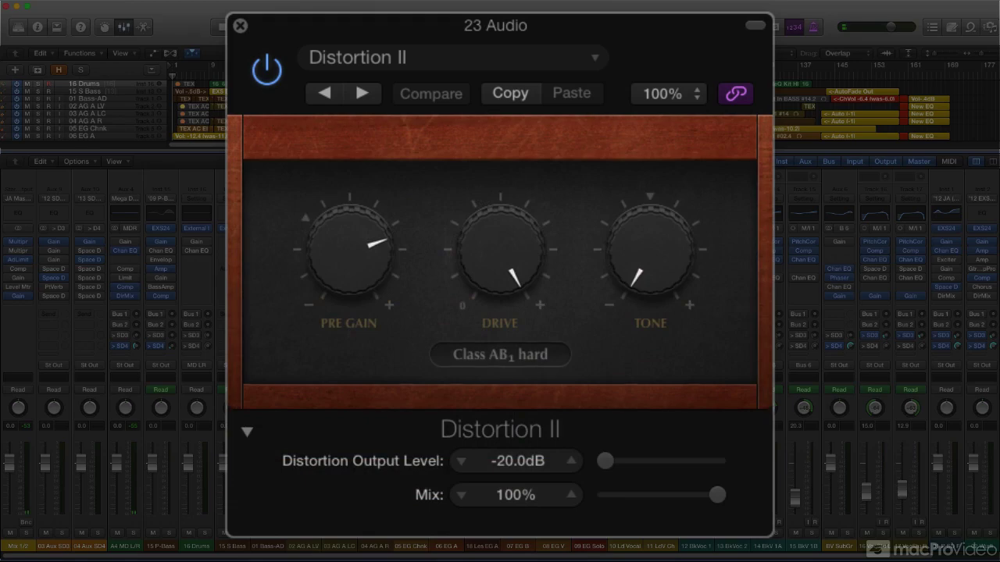
Step: Switch the Distortion II circuit type from Class AB1 hard to Growl
left_click(560, 357)
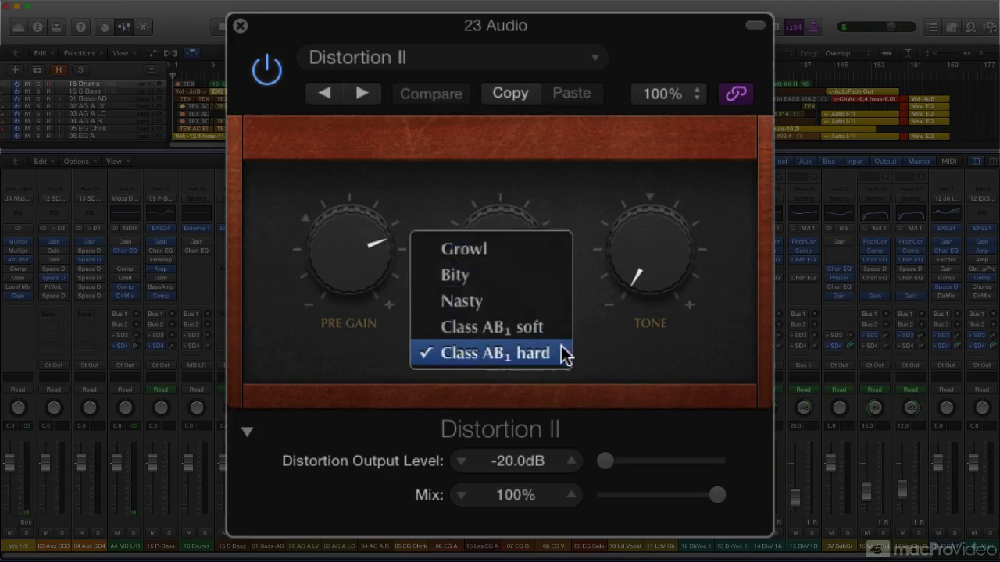
left_click(510, 374)
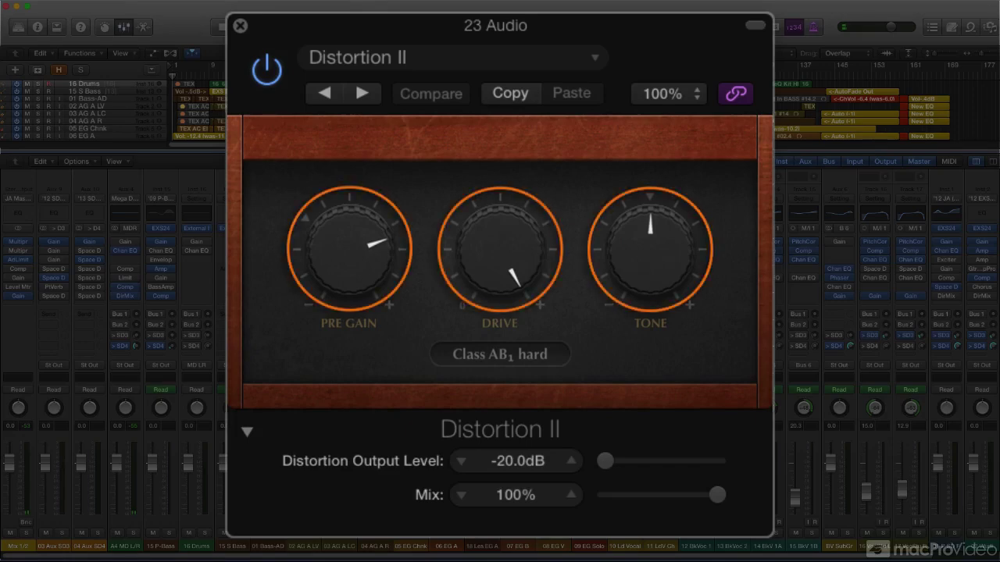
left_click(527, 353)
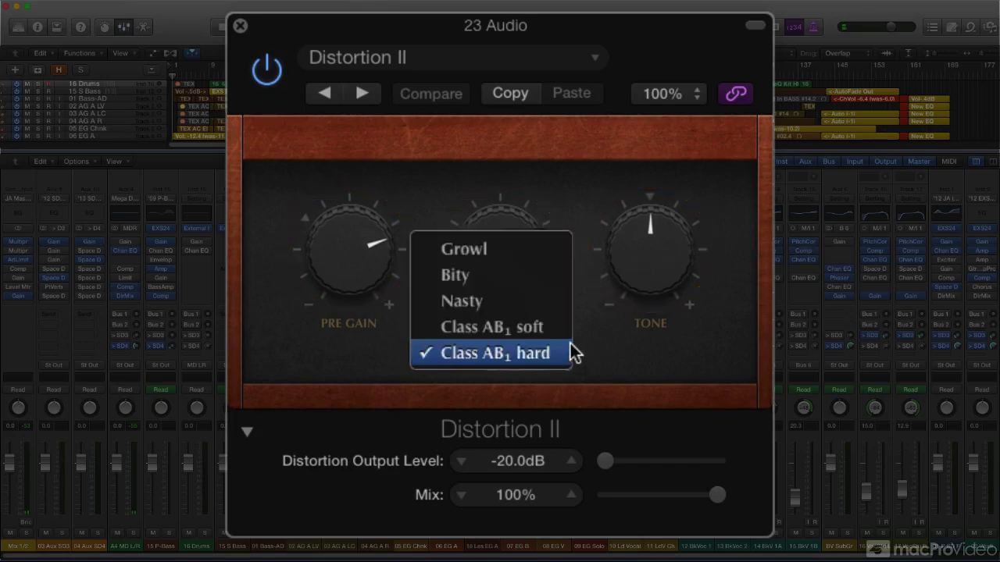
left_click(546, 255)
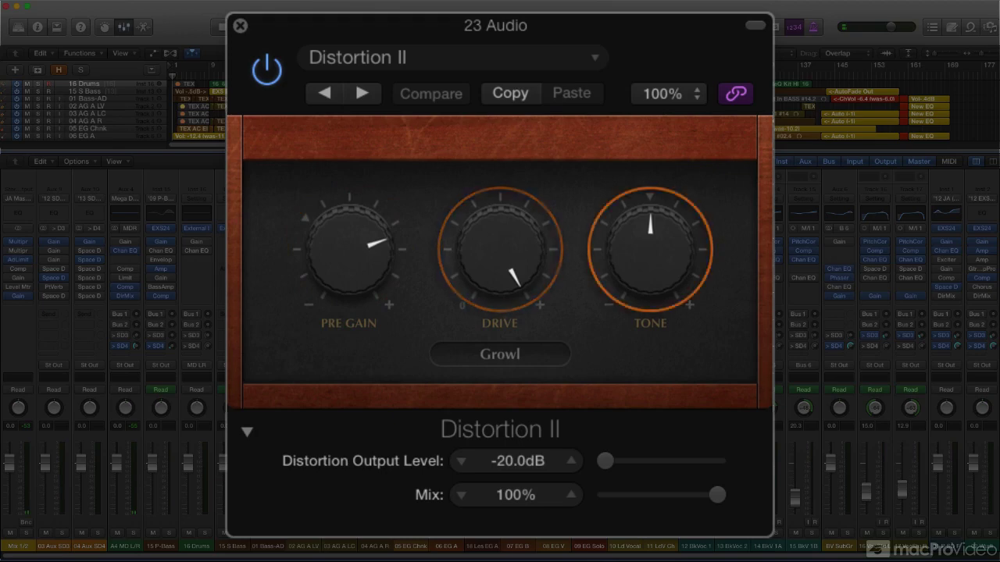
Step: Sweep Distortion II Tone down to -5.00 dB and back to -7.50 dB, watching the spectrum
mouse_move(652, 227)
left_click_drag(652, 226, 649, 407)
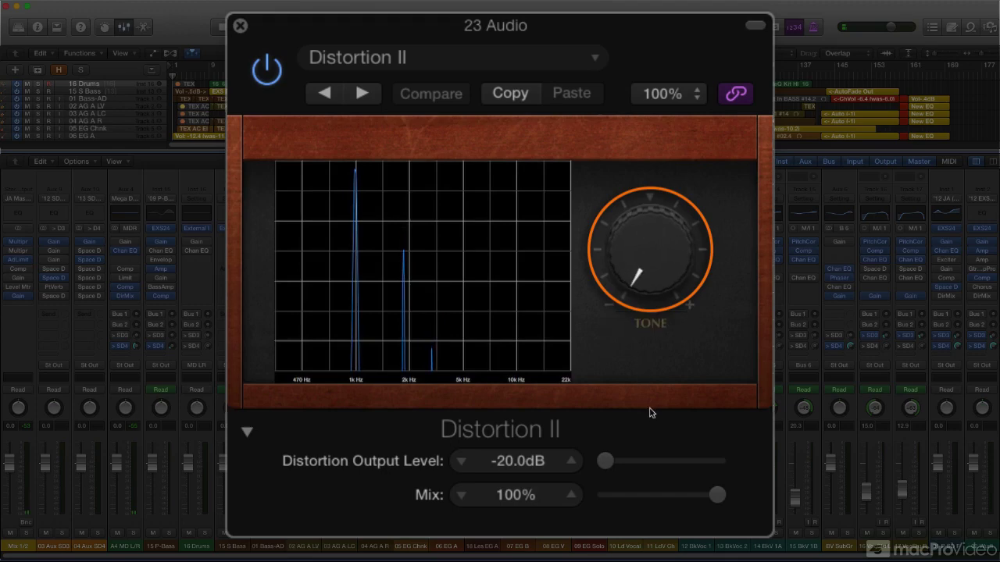
left_click_drag(641, 288, 638, 125)
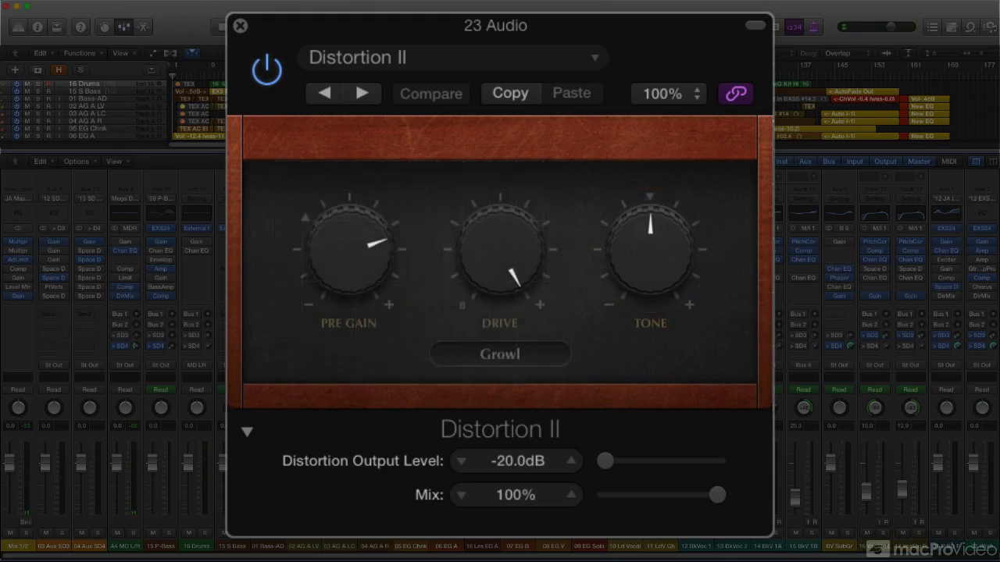
Step: Open the Distortion II circuit type list
left_click(492, 351)
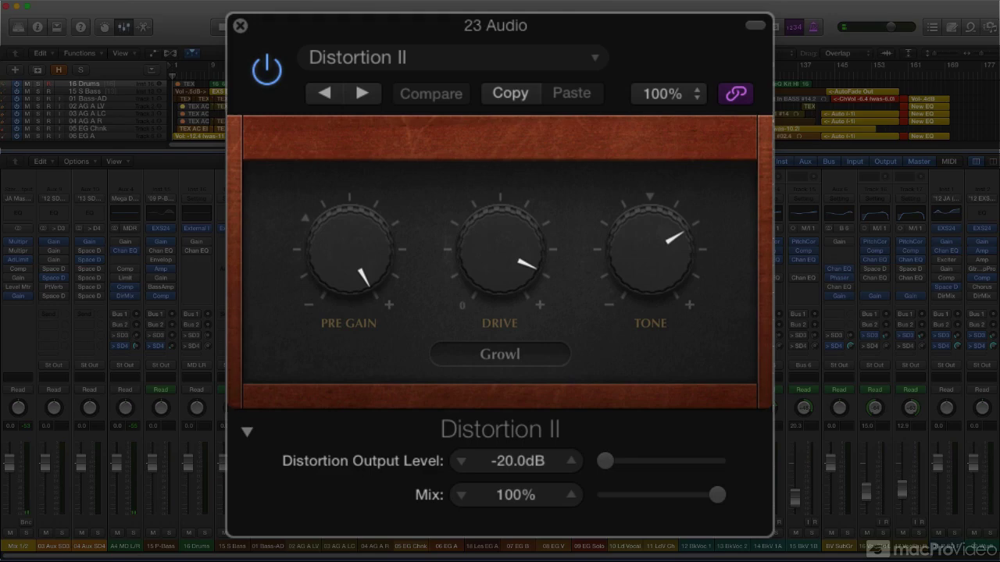
Step: Reopen the Distortion II circuit type list and keep Growl selected
left_click(500, 353)
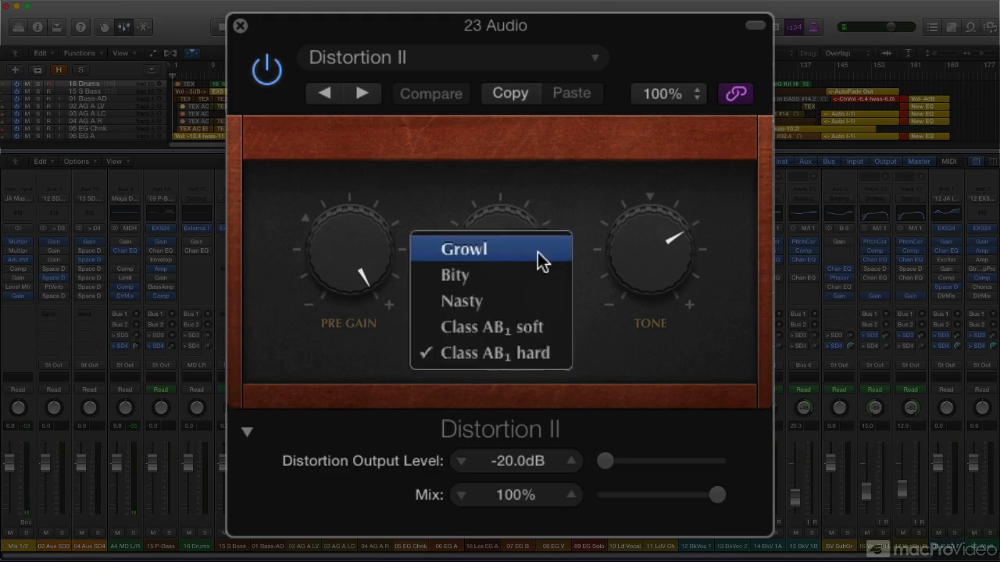
left_click(563, 307)
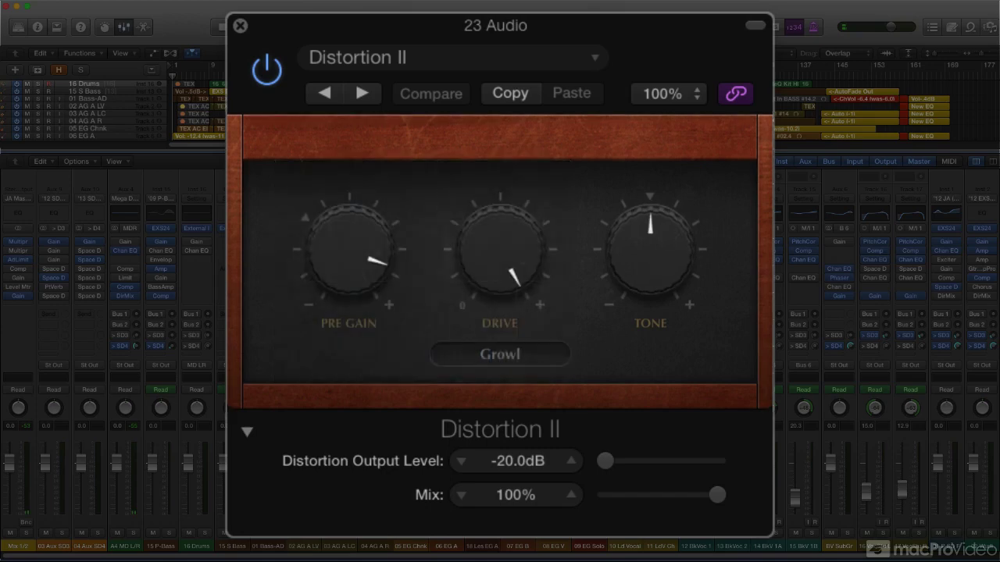
Step: Switch Distortion II's circuit type to Class AB1 hard, then Class AB1 soft, then back to Class AB1 hard
left_click(499, 354)
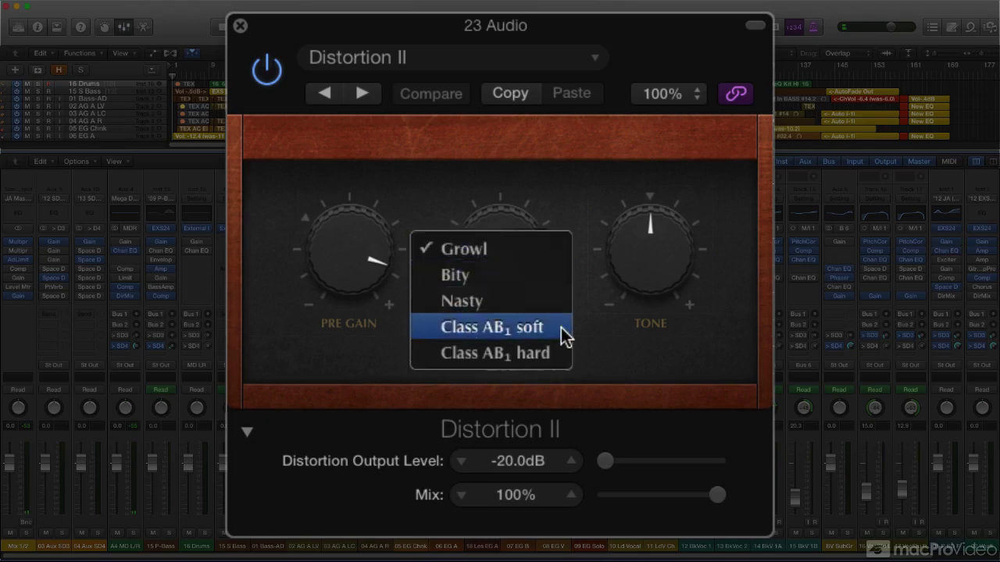
left_click(564, 356)
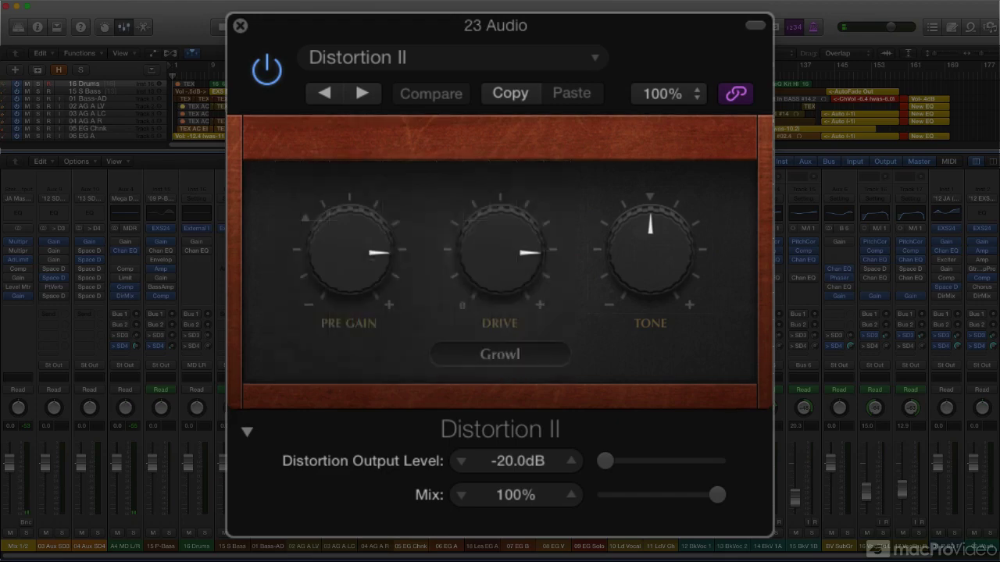
left_click(552, 358)
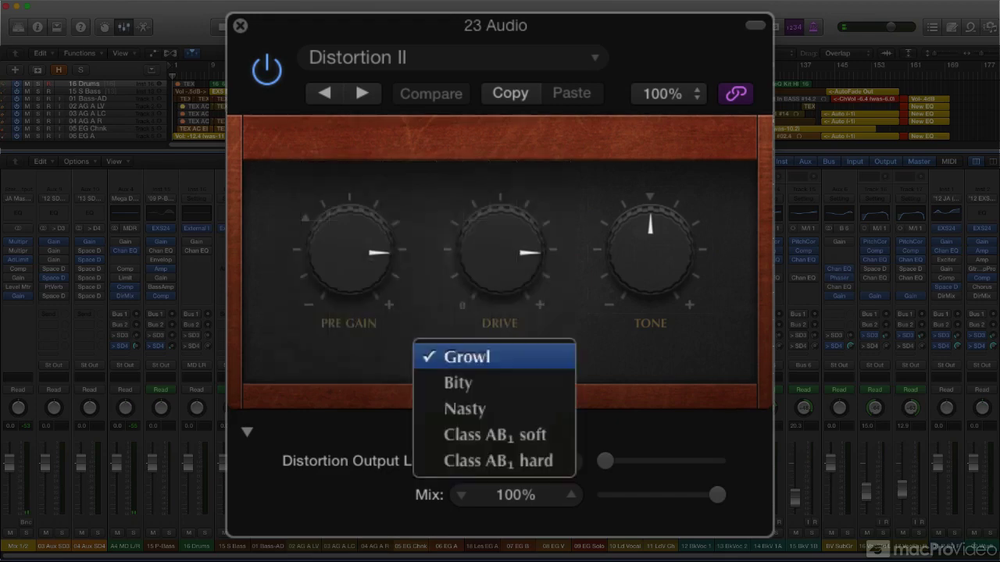
left_click(560, 433)
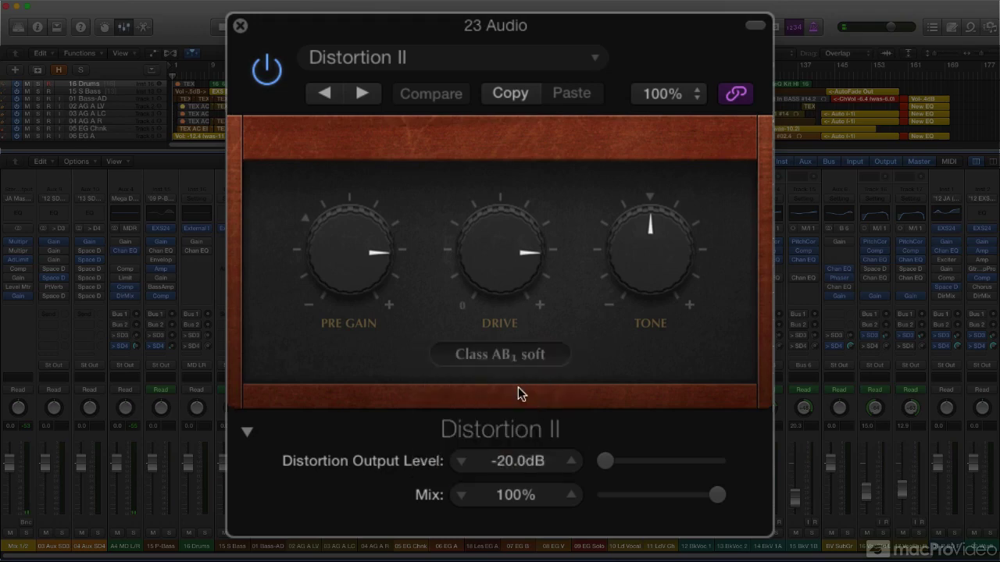
left_click(558, 357)
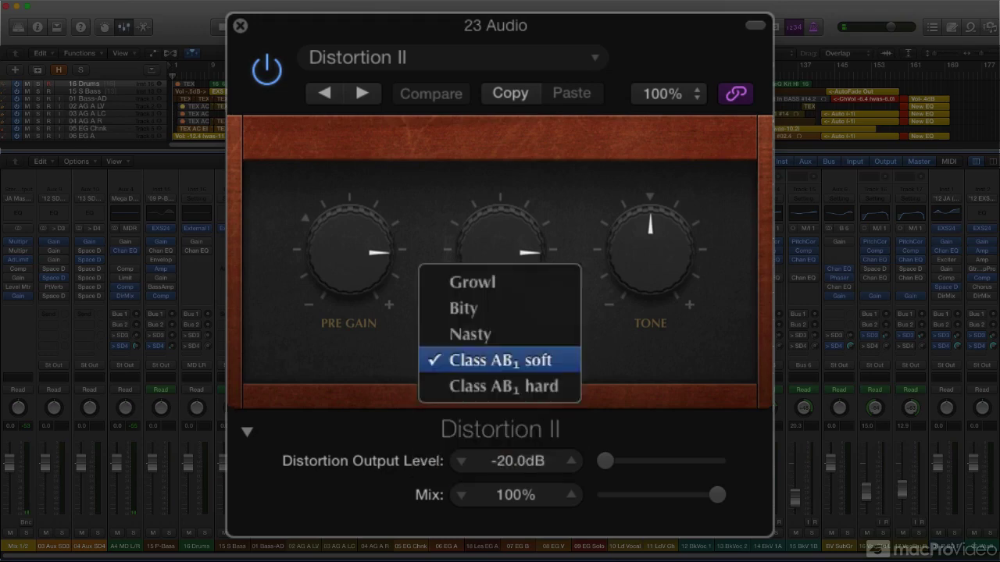
left_click(572, 386)
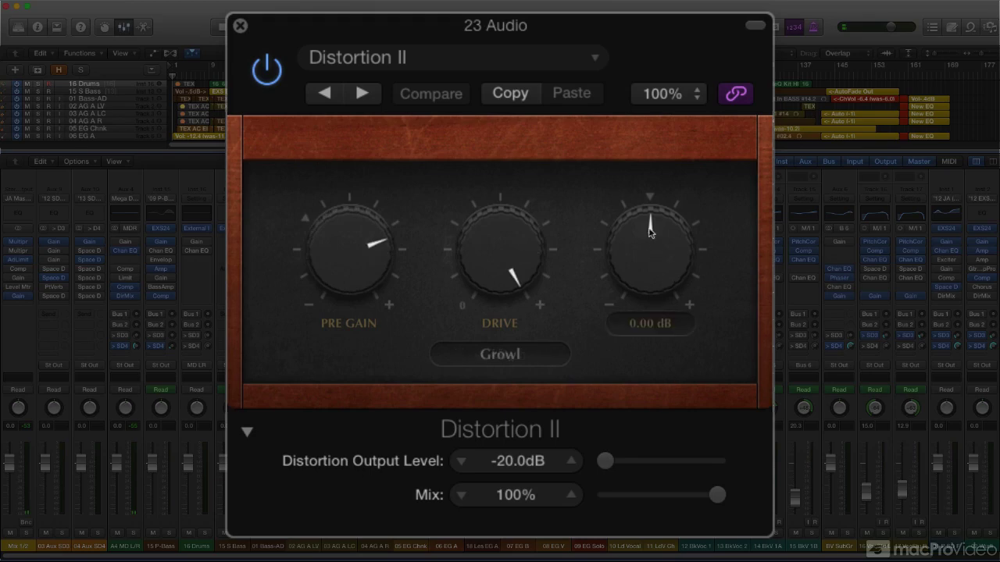
Step: Sweep Tone from -0.50 dB down to -6.25 dB, then up to 9.50 dB, comparing harmonics
left_click_drag(651, 224, 649, 411)
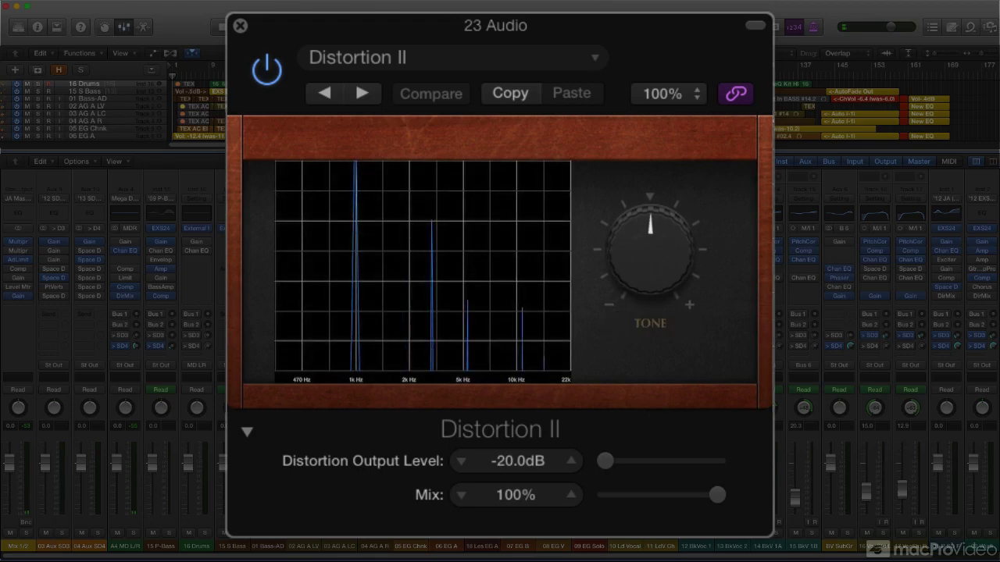
left_click_drag(648, 224, 646, 392)
left_click_drag(655, 301, 627, 132)
left_click_drag(649, 258, 662, 382)
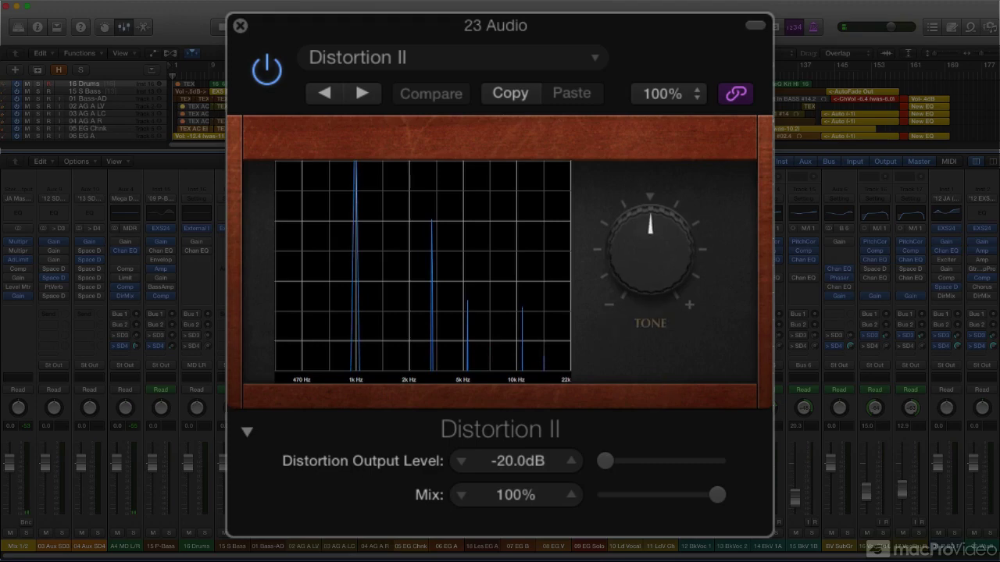